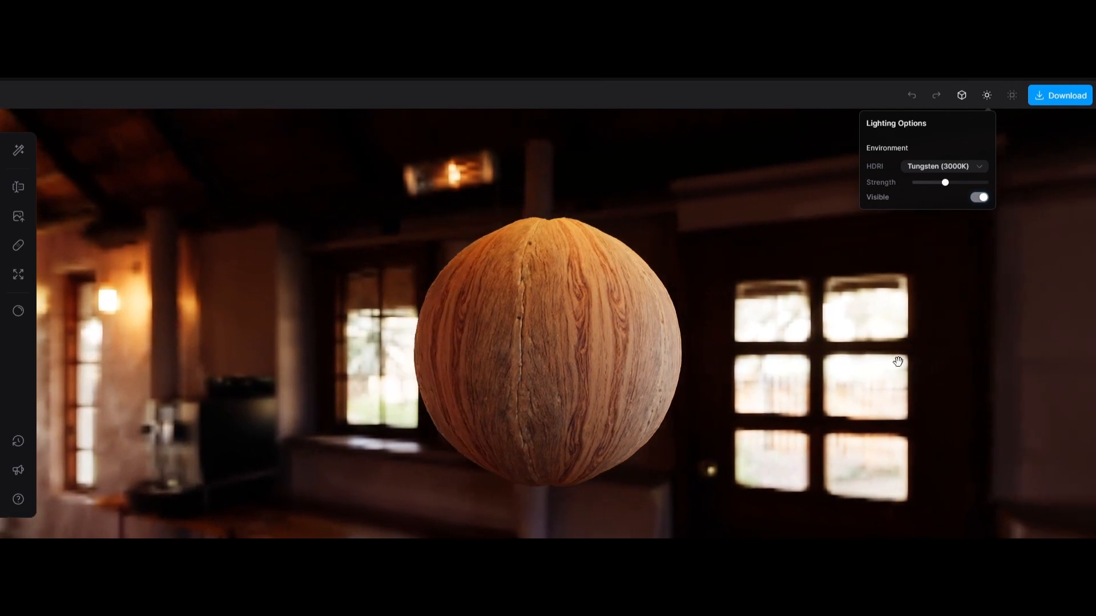
left_click(898, 361)
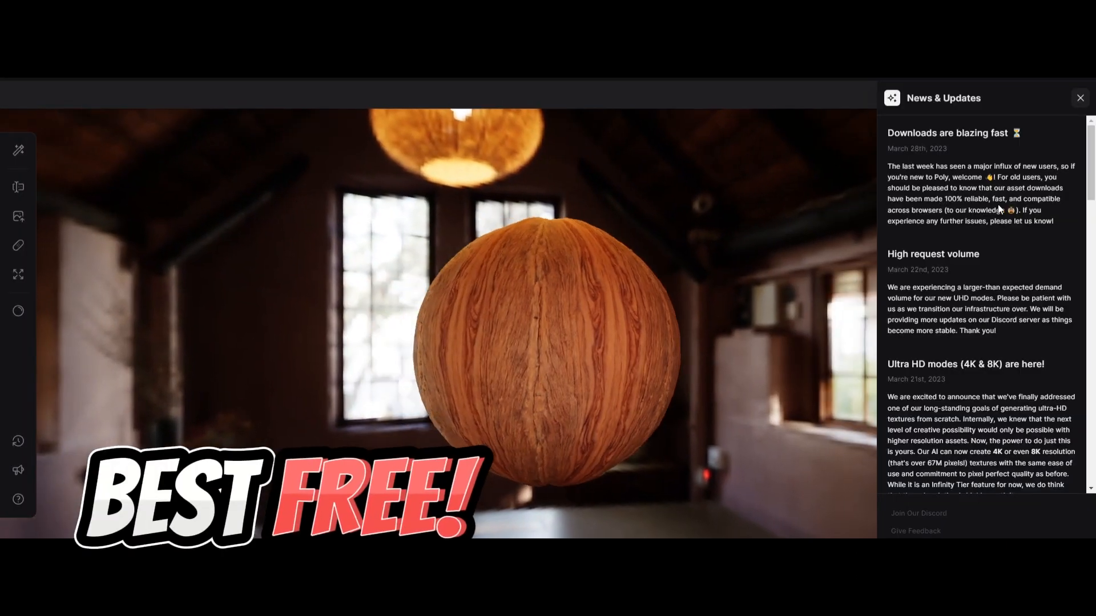
left_click(836, 90)
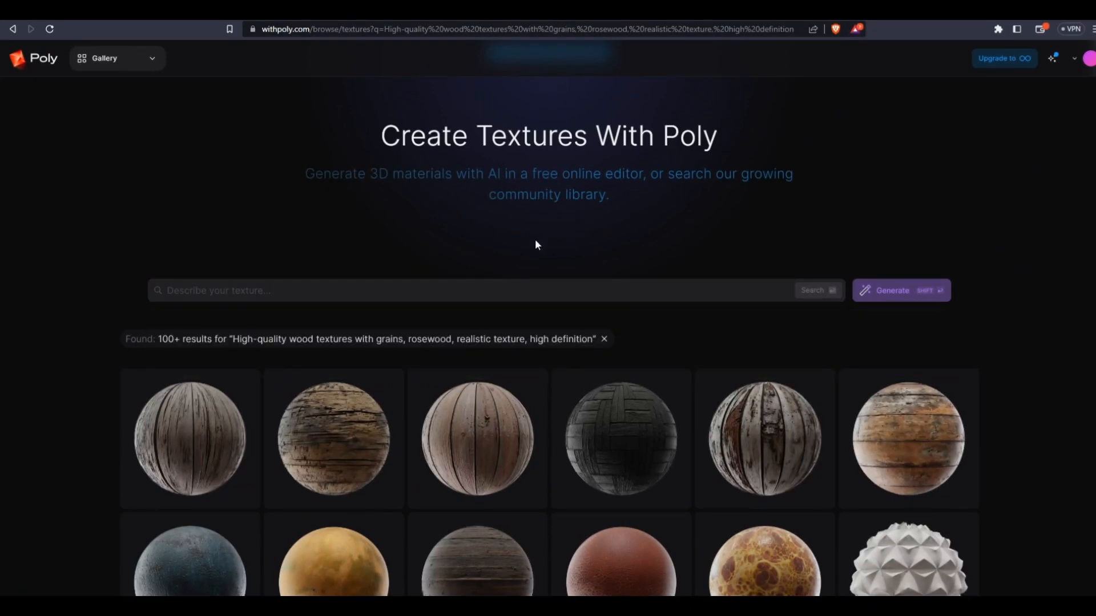
- Browse the wood texture results in the gallery and open the new Poly editor
left_click(350, 290)
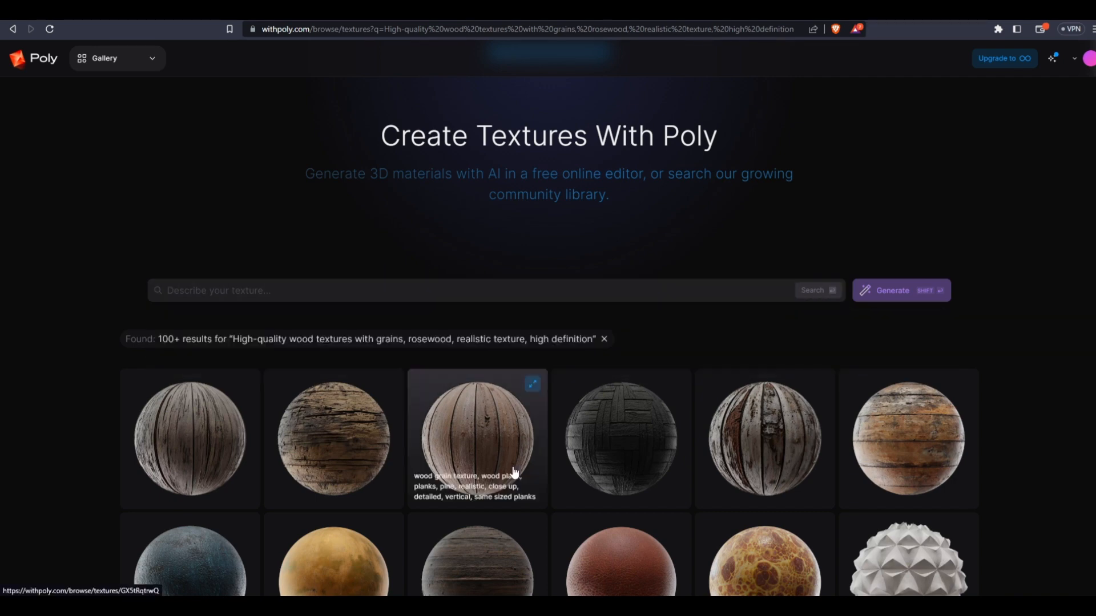
scroll(513, 472, "down", 4)
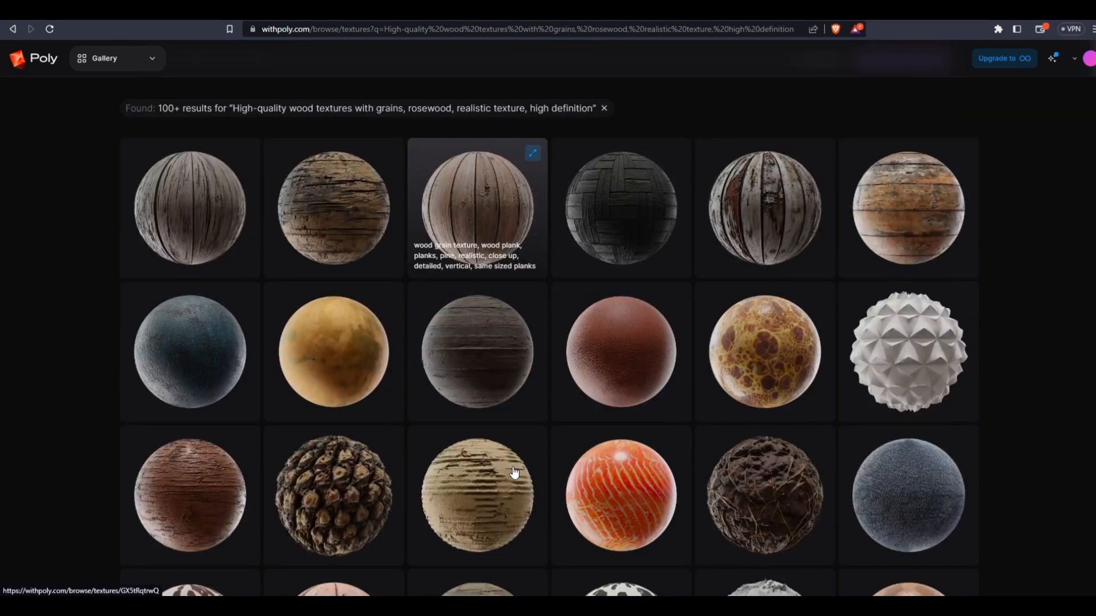
scroll(513, 472, "down", 2)
scroll(513, 473, "up", 7)
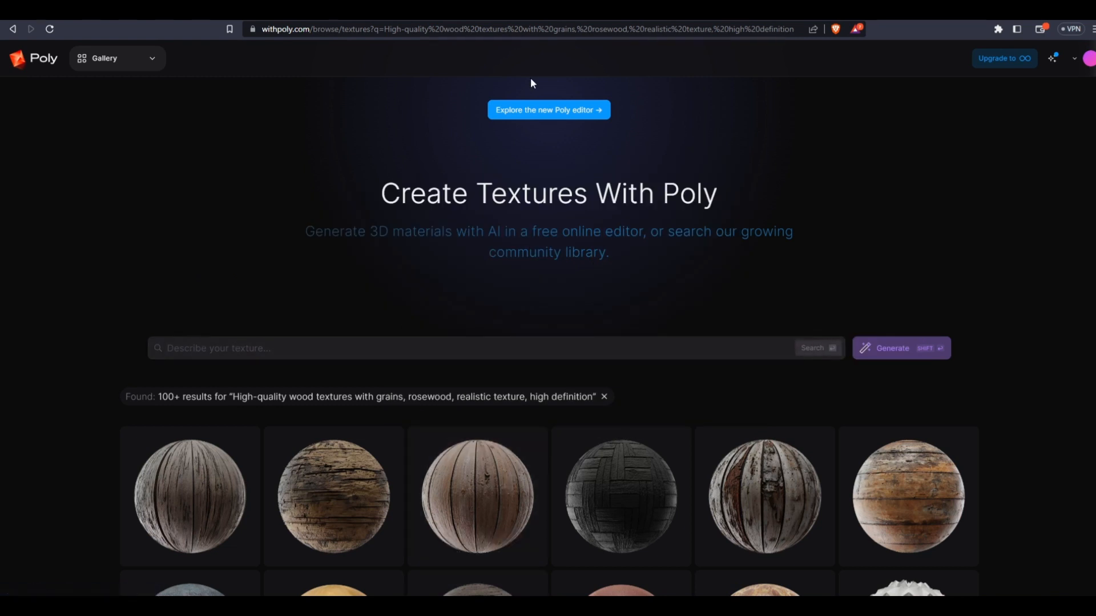
left_click(542, 114)
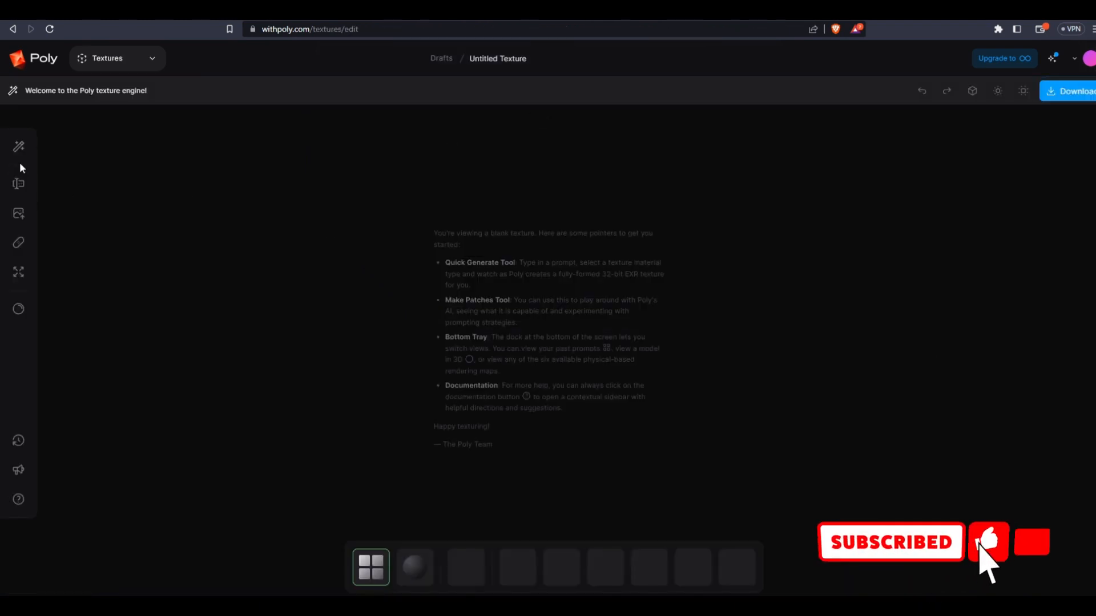
- Enter the Quick Generate prompt "High-quality rosewood textures, saturated close-up, ultra-realistic wood, with grains, rosewood, realistic texture, high definition" and set the resolution to 2K
left_click(19, 150)
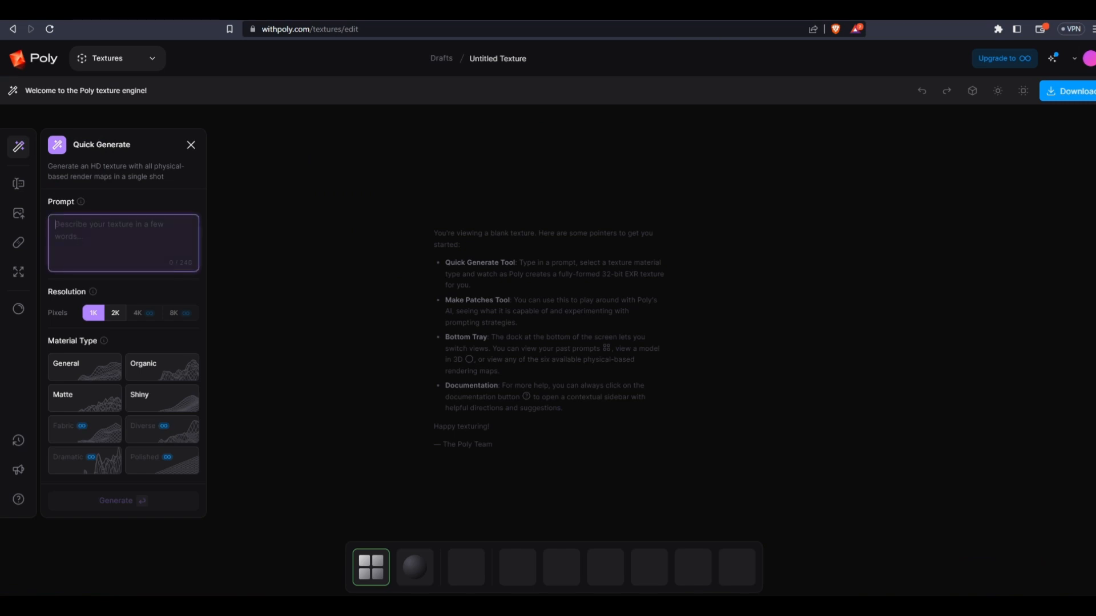
type("High-quality rosewood textures, saturated close-up, ultra-realistic wood, with grains, rosewood, realistic texture, high definition")
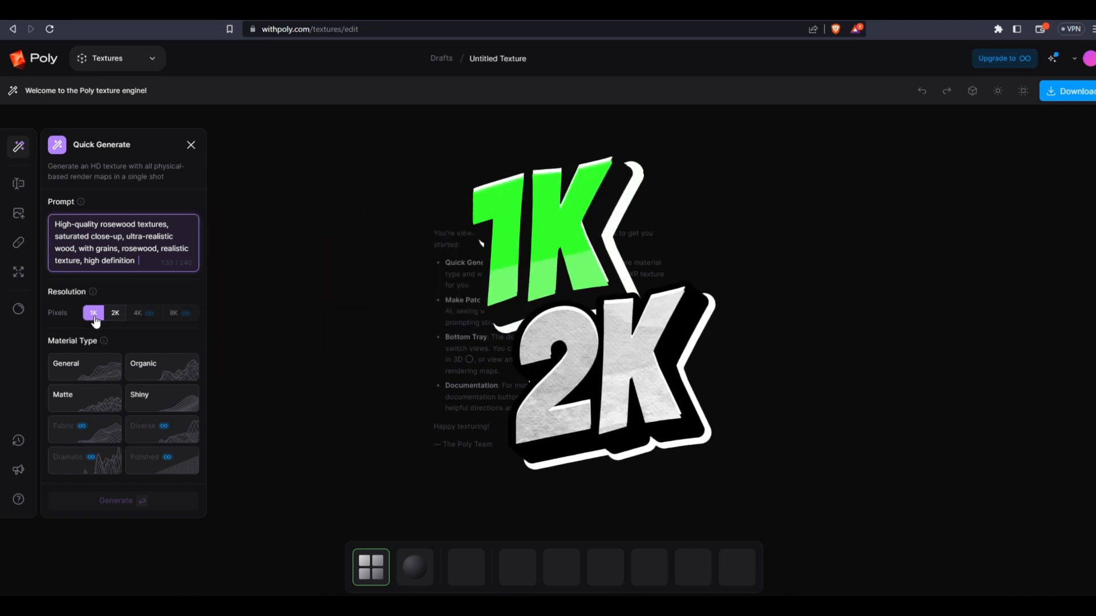
left_click(115, 314)
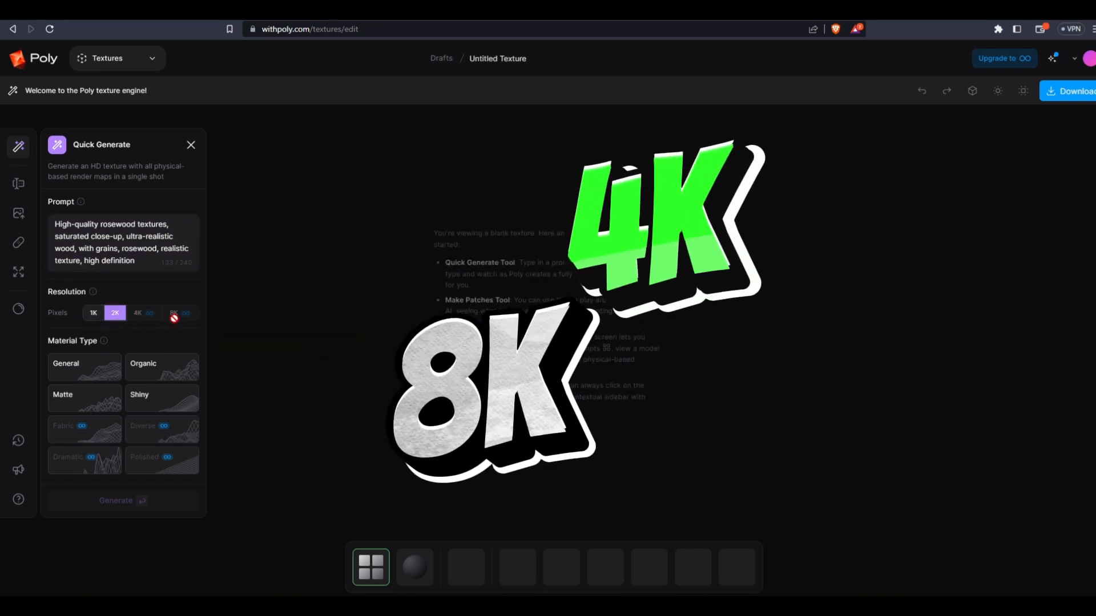
- Choose the Organic material type and generate the rosewood texture
left_click(73, 368)
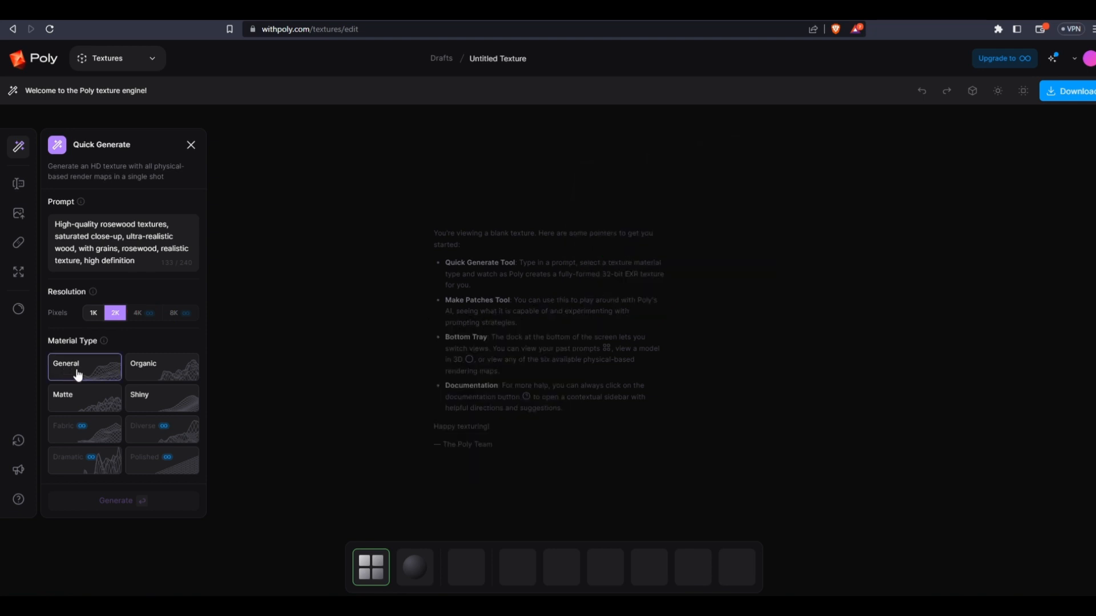
left_click(145, 374)
left_click(63, 405)
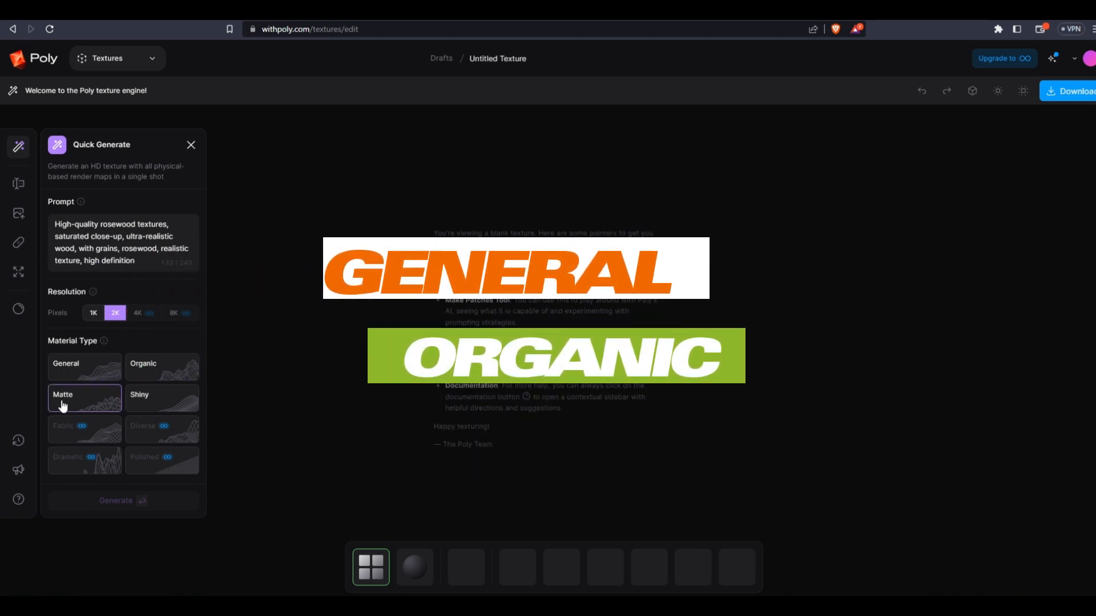
left_click(148, 404)
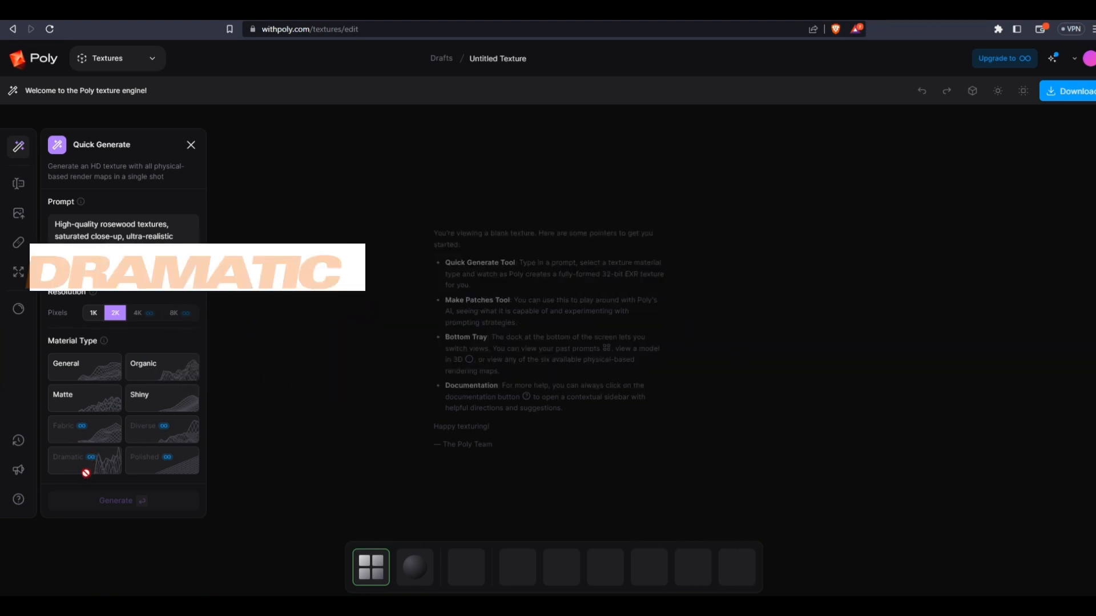
left_click(140, 372)
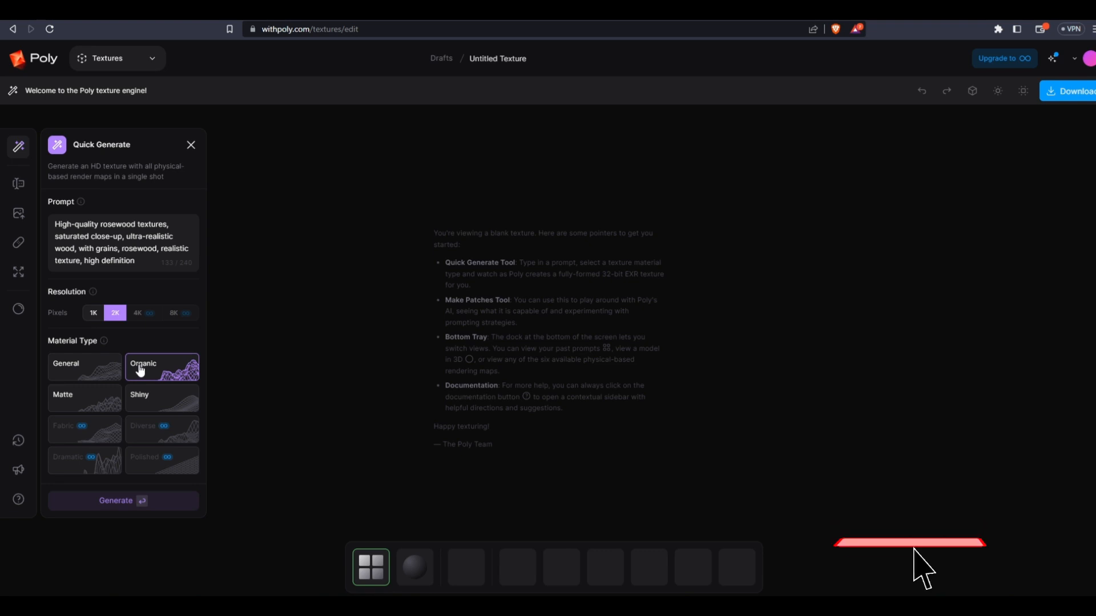
left_click(121, 502)
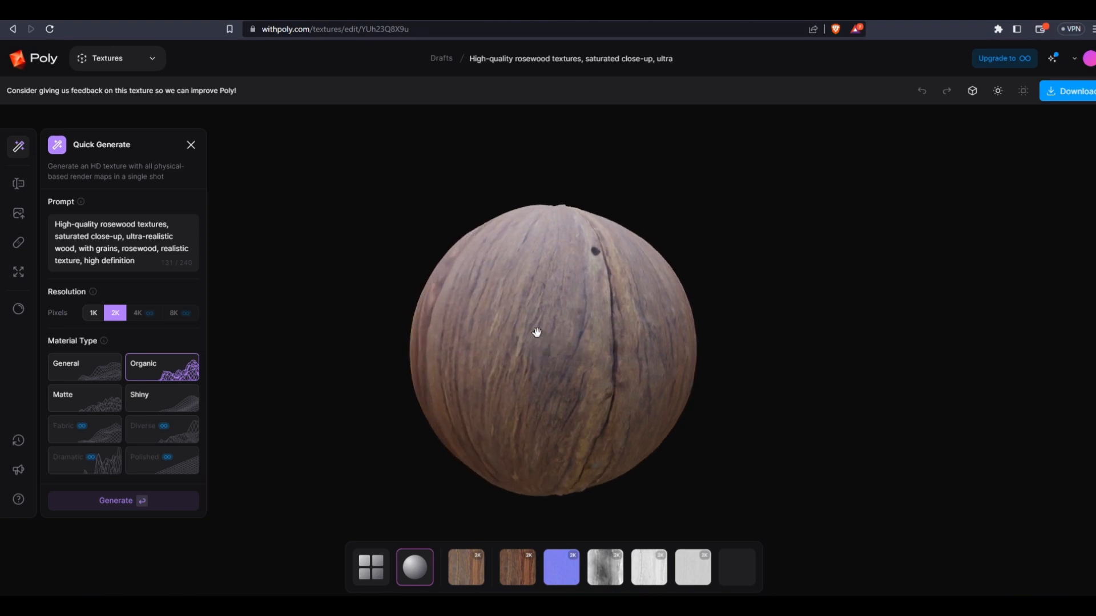
- Inspect the generated texture's render, normal, height, ambient occlusion and roughness maps one after another
left_click(471, 579)
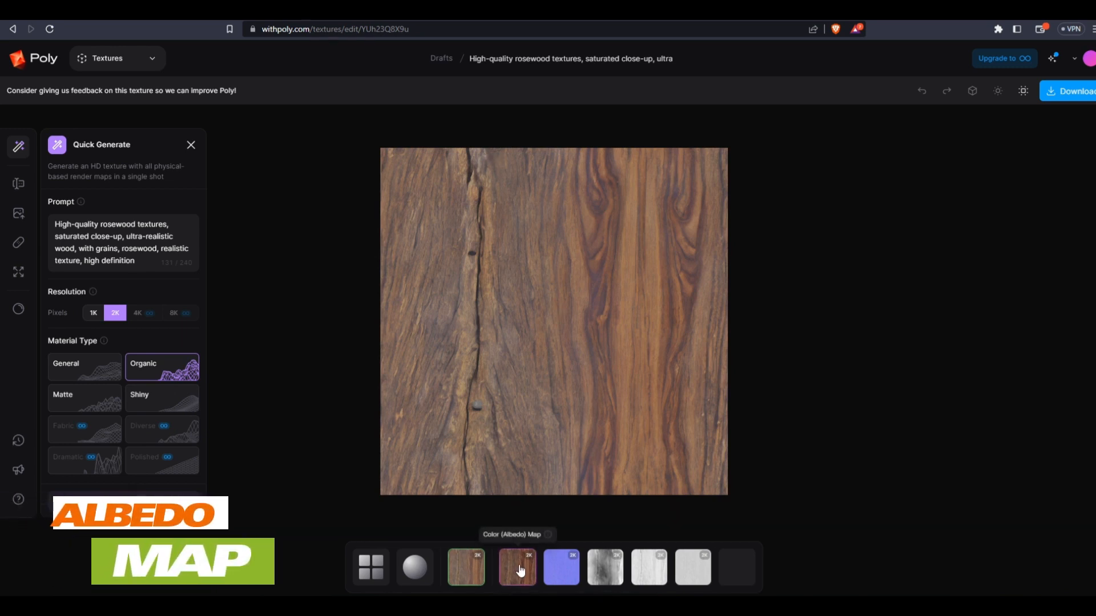
left_click(562, 569)
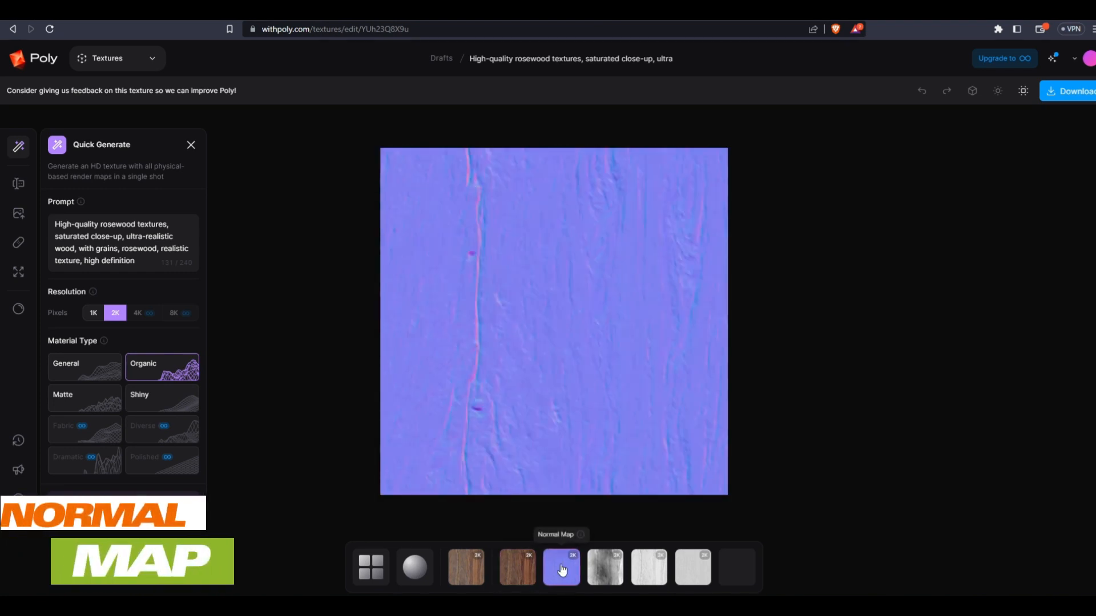
left_click(607, 579)
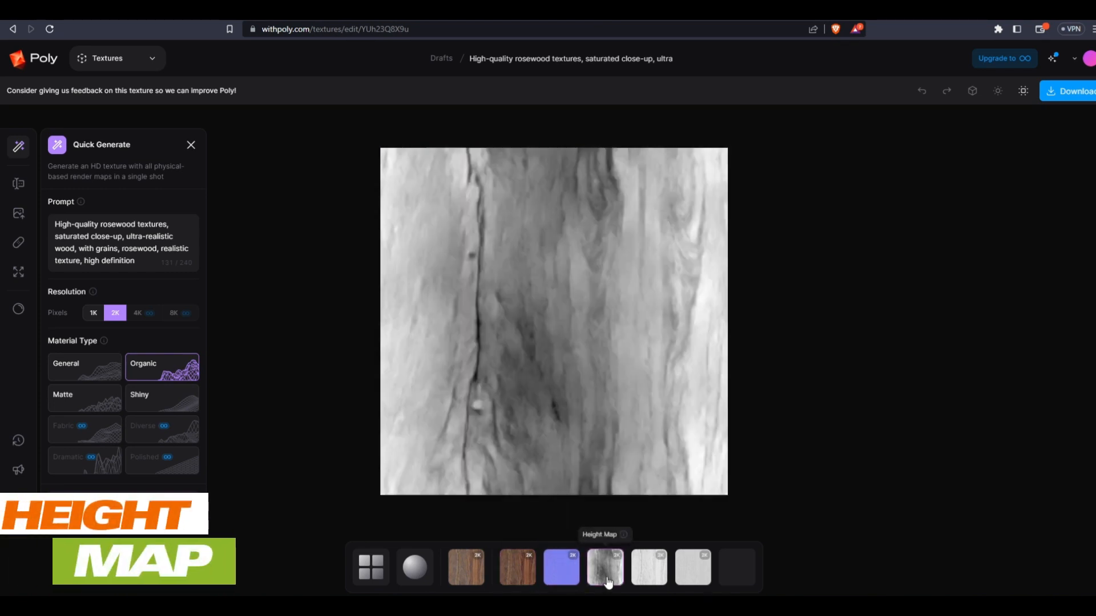
left_click(650, 581)
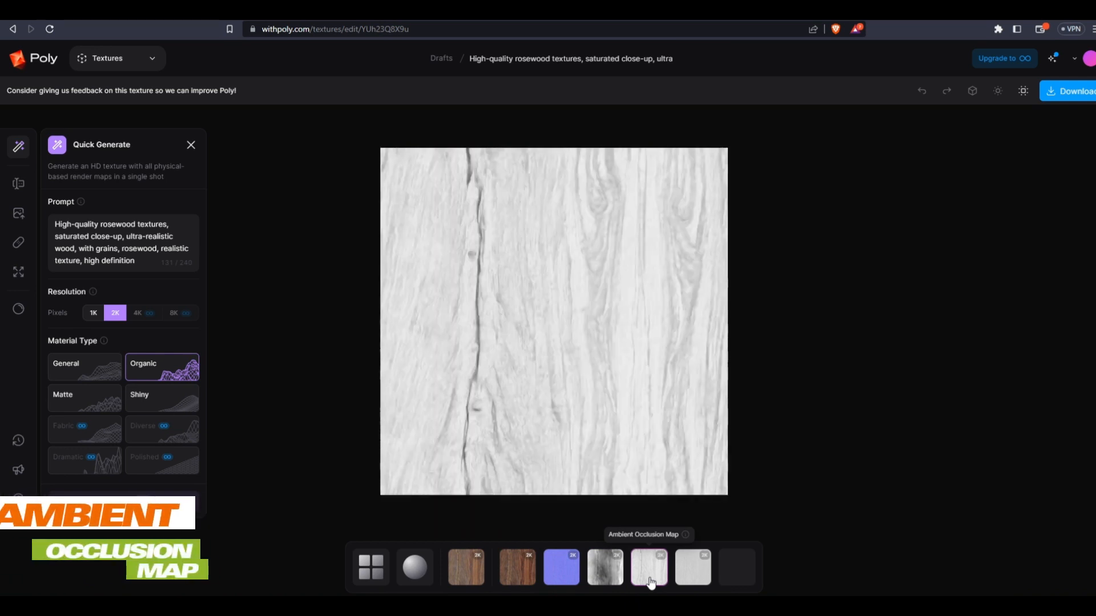
left_click(698, 581)
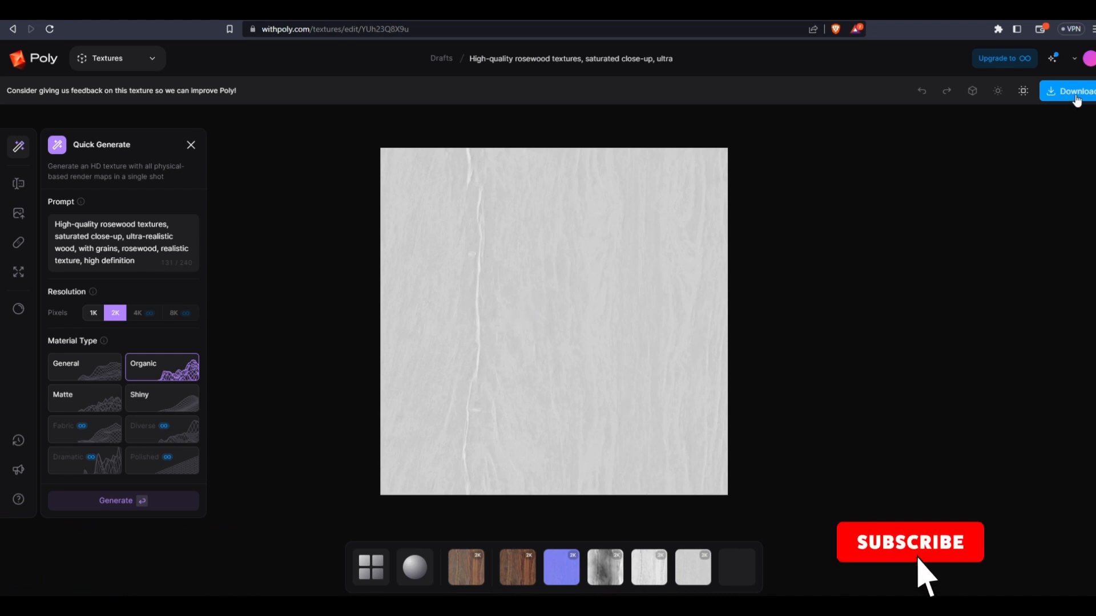
- Enable the seamless canvas to preview the roughness map tiled, and disable it again
left_click(1022, 93)
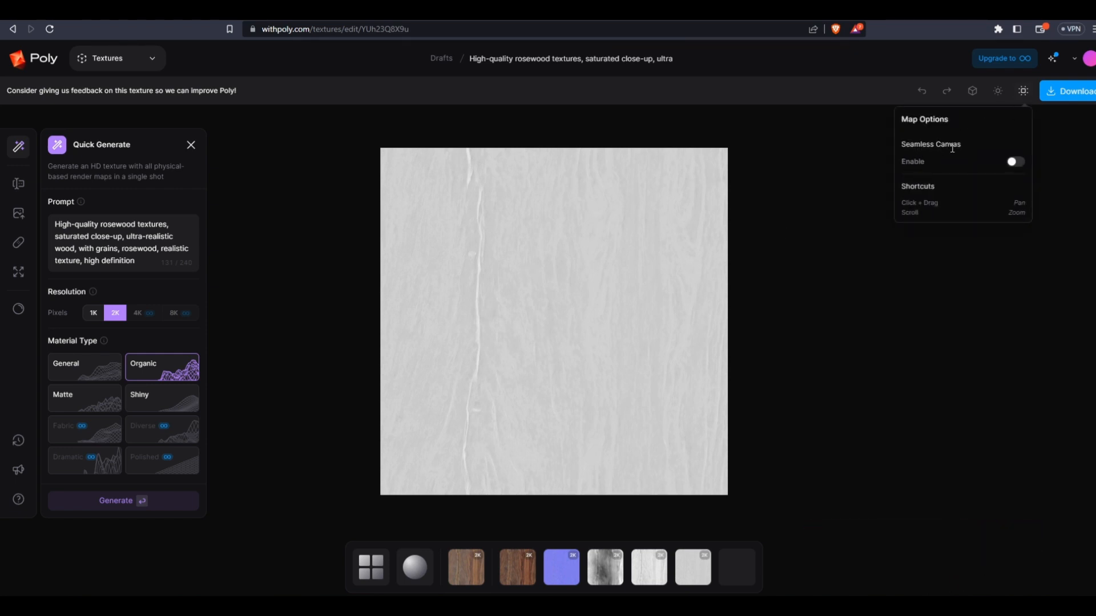
left_click(1013, 163)
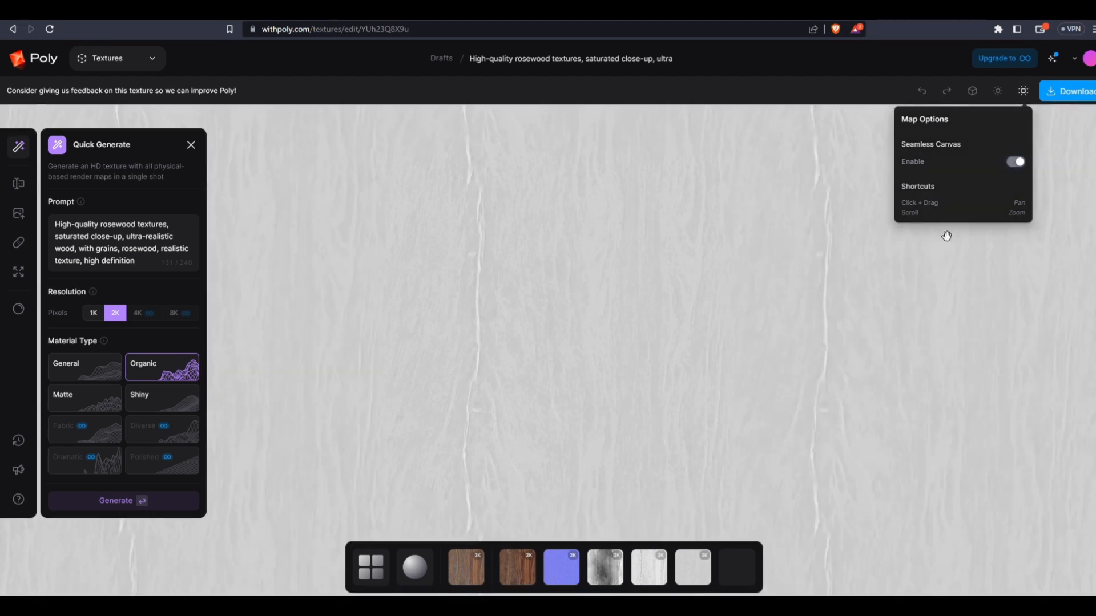
left_click(1015, 162)
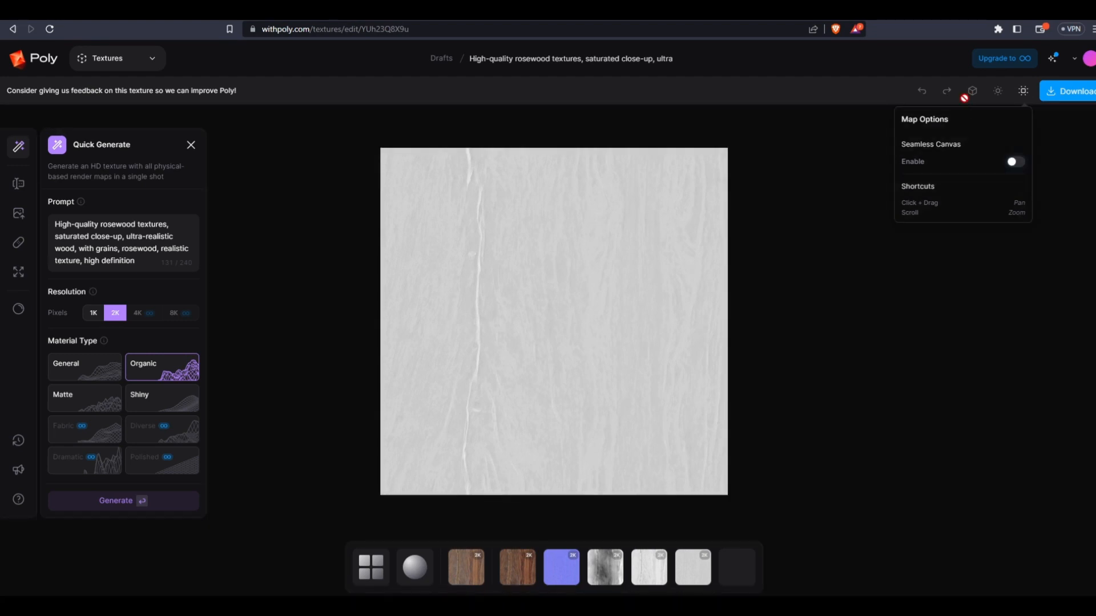
- Switch to the 3D view of the texture and set its HDRI environment lighting to Outdoors (5000K)
left_click(415, 572)
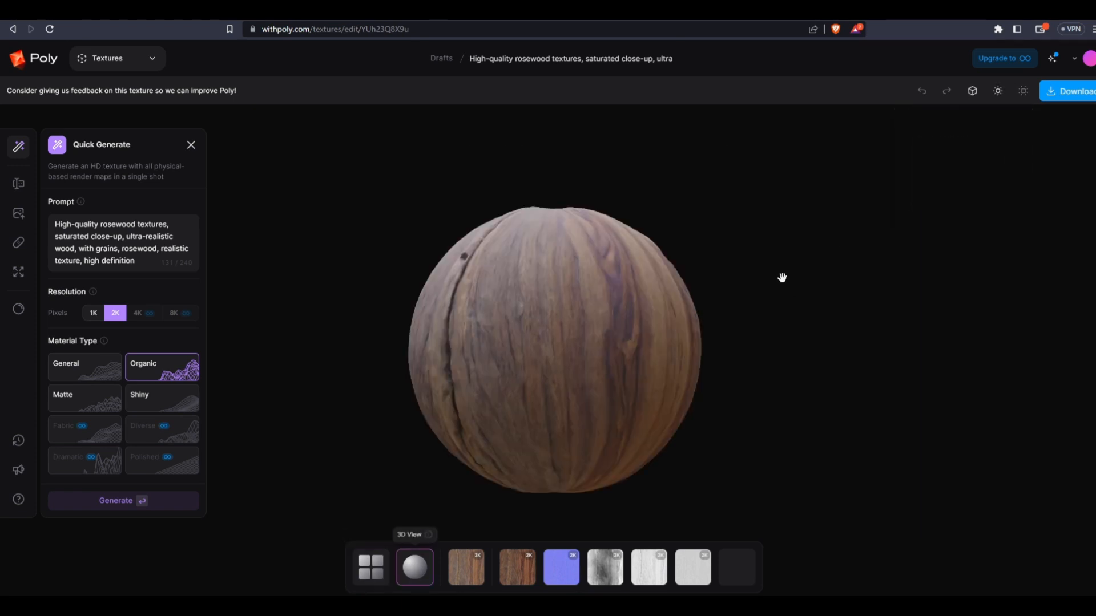
left_click(998, 91)
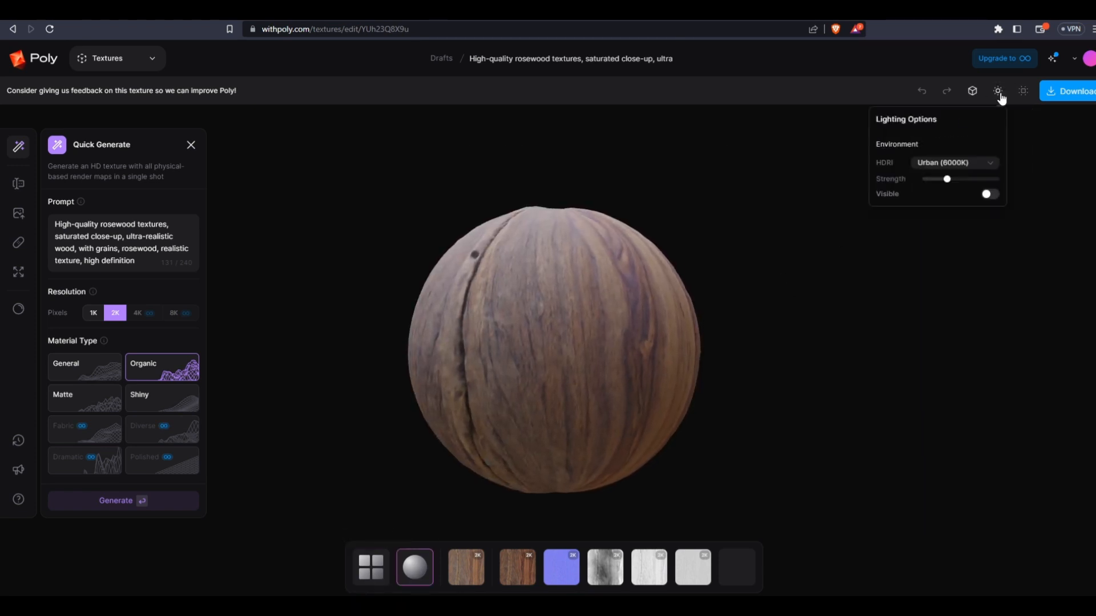
left_click(954, 163)
left_click(888, 169)
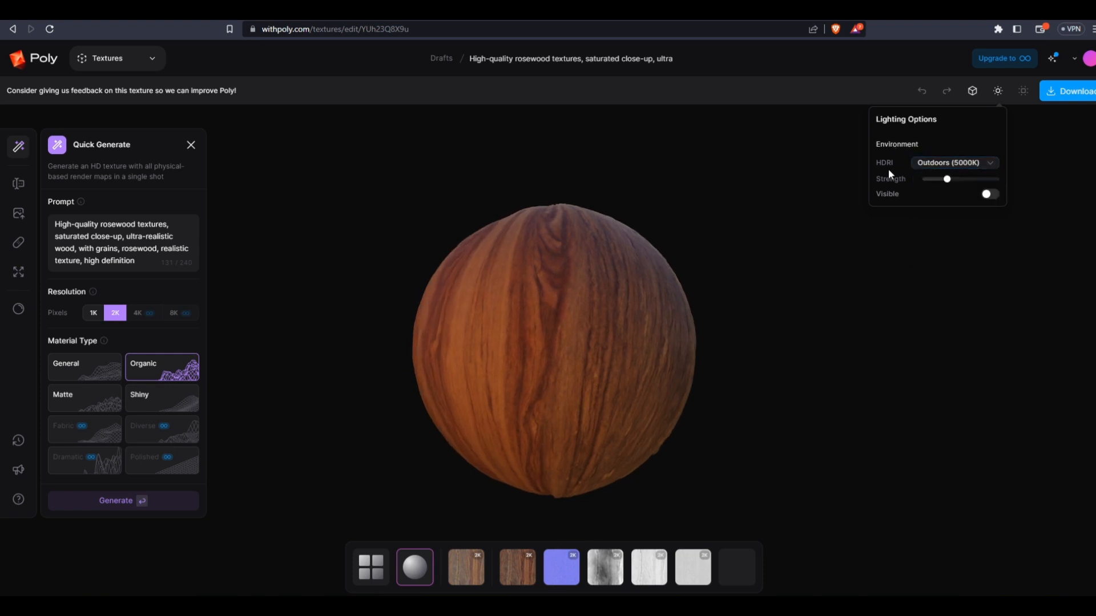
left_click(943, 165)
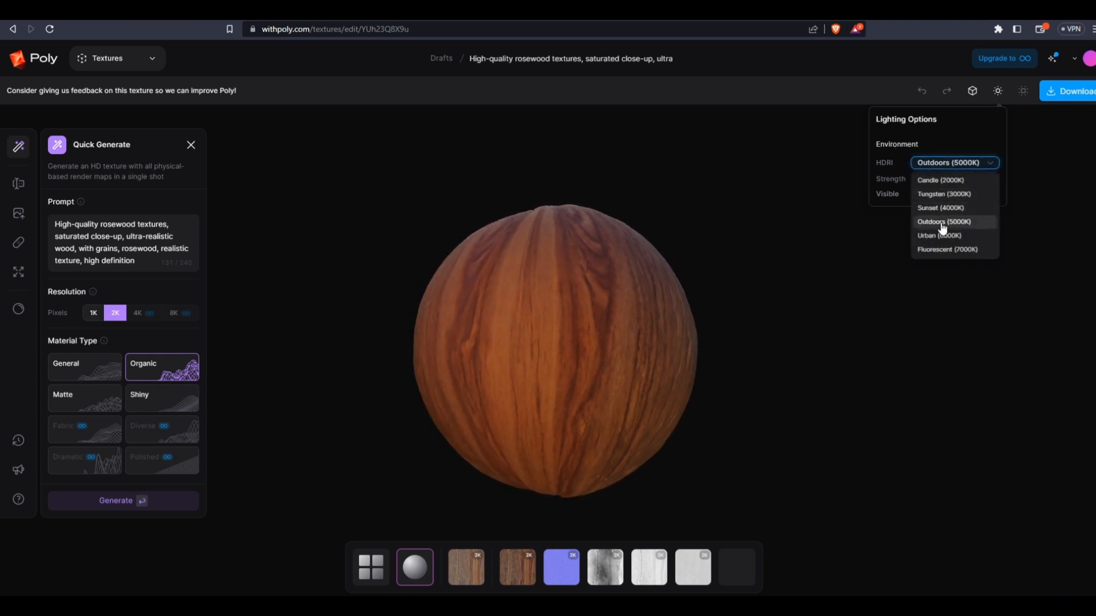
left_click(942, 224)
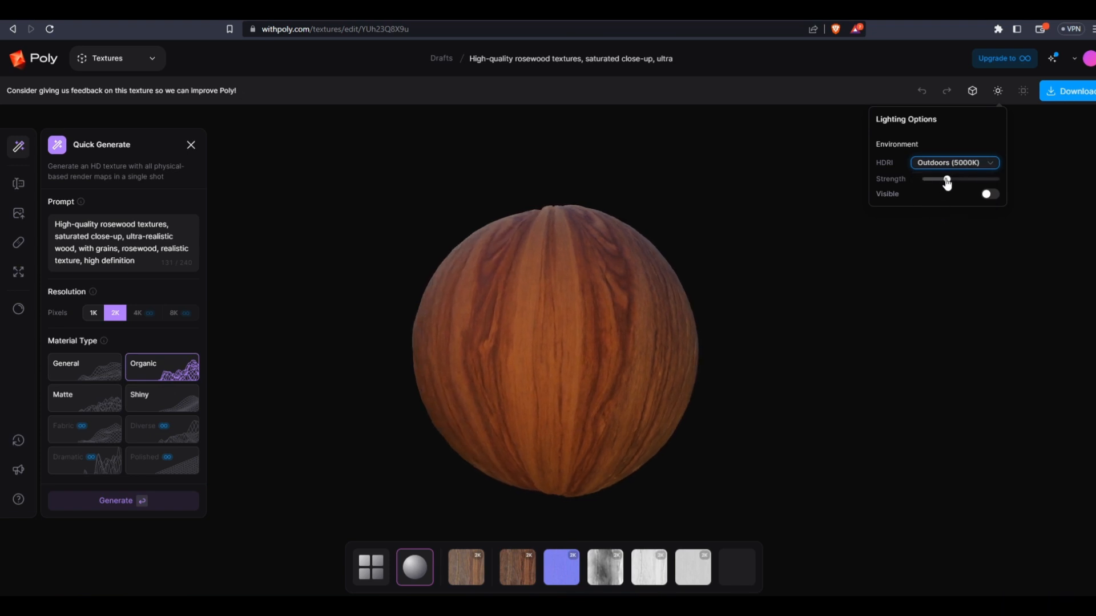
- Raise the environment lighting strength and change the HDRI to Sunset (4000K)
left_click_drag(946, 183, 967, 179)
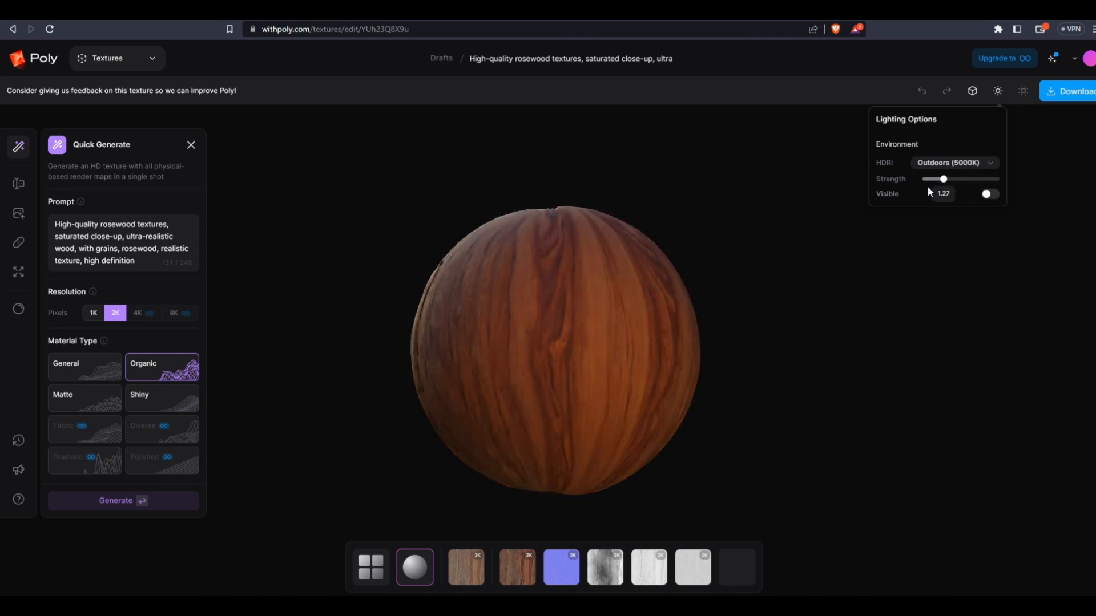
left_click_drag(958, 186, 959, 182)
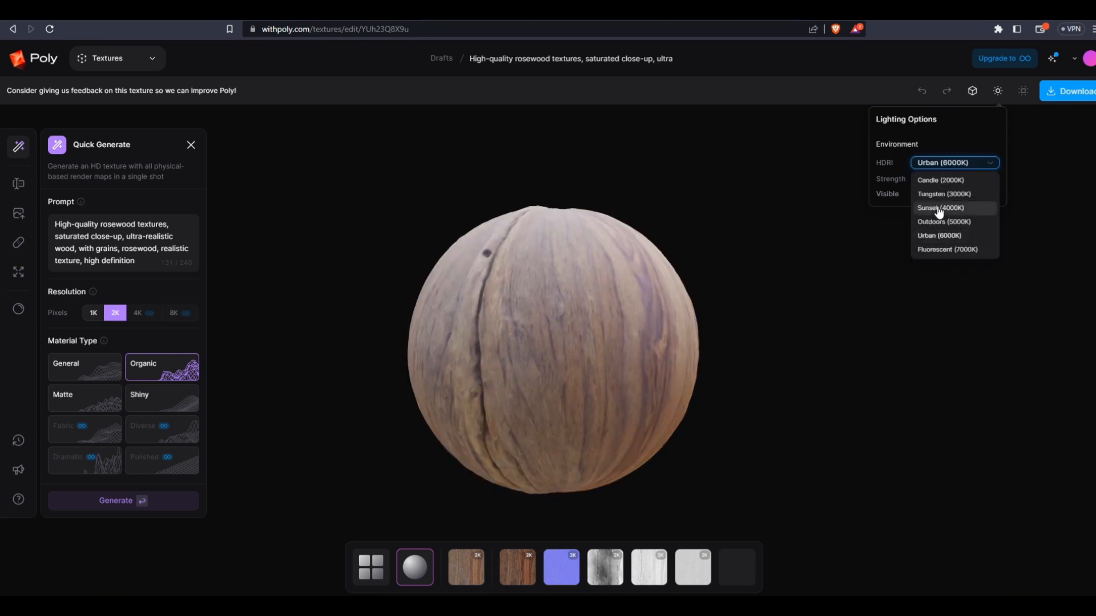
left_click(939, 209)
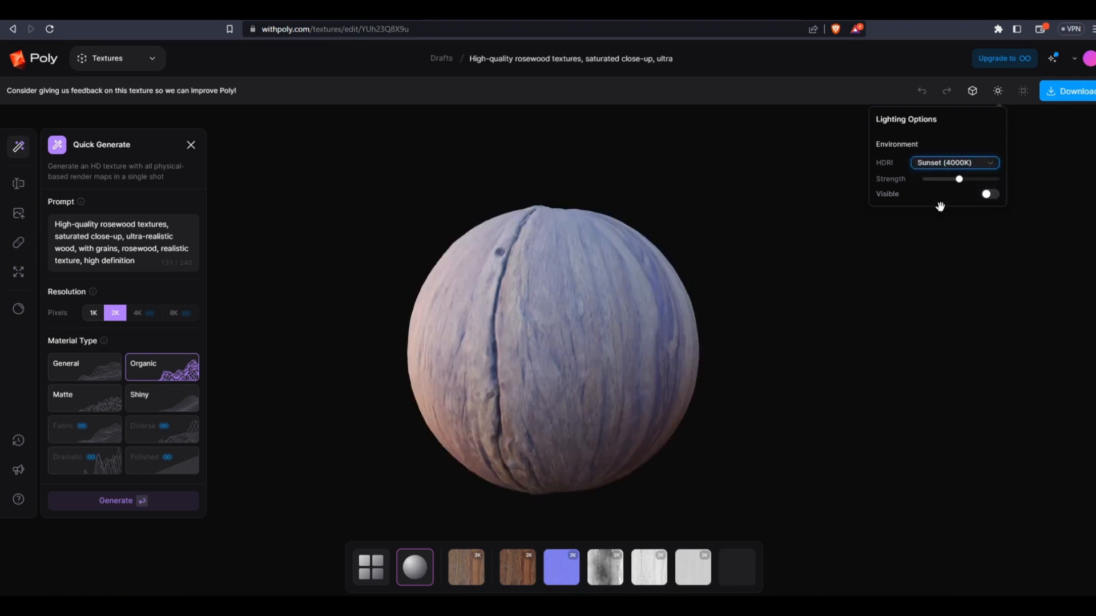
- Set the HDRI environment to Tungsten (3000K) and reduce the lighting strength
left_click(942, 163)
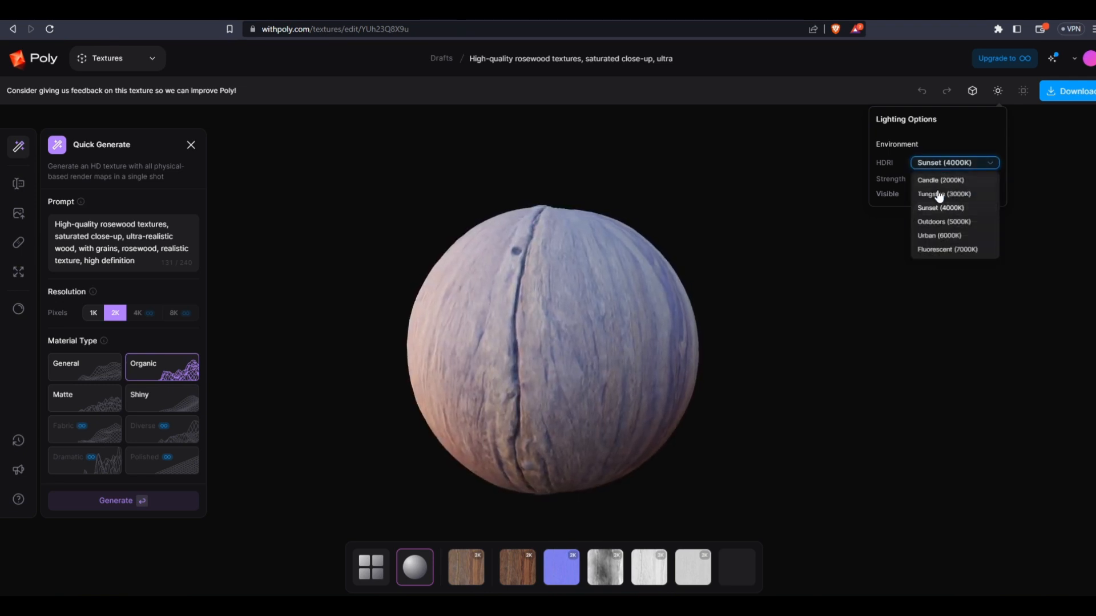
left_click(939, 194)
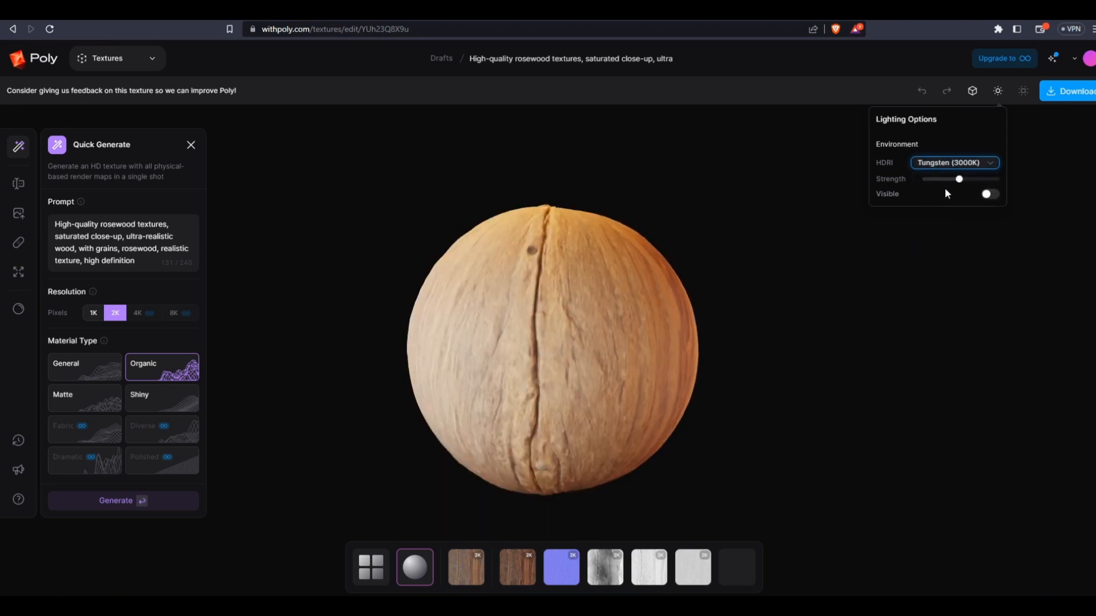
left_click_drag(959, 179, 942, 180)
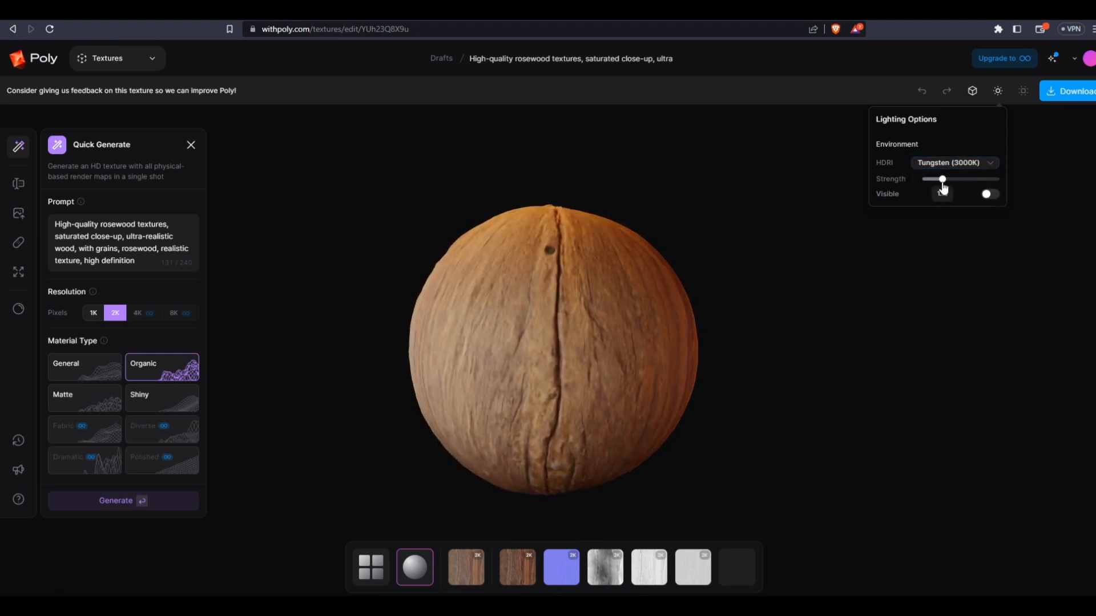
- Open the render options and set the 3D preview object to Cylinder (Seamless)
left_click(973, 91)
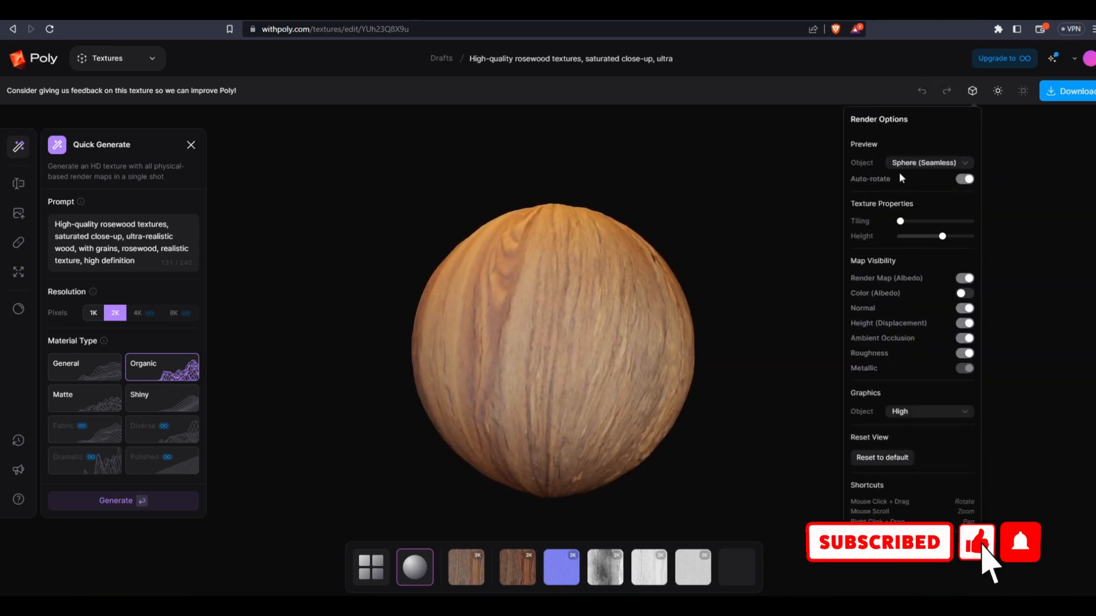
left_click(913, 165)
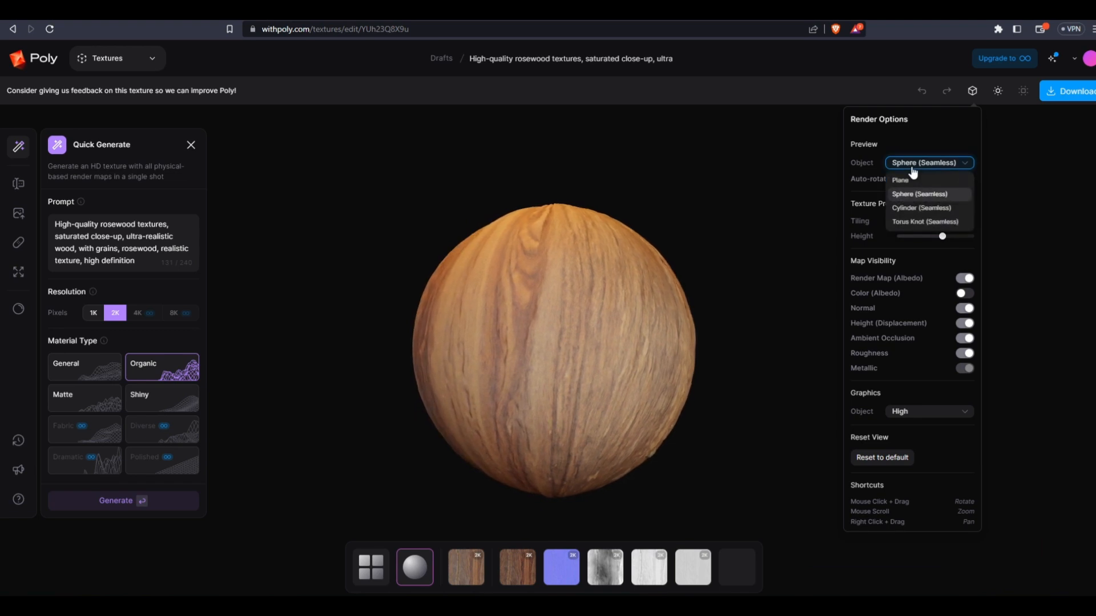
left_click(913, 169)
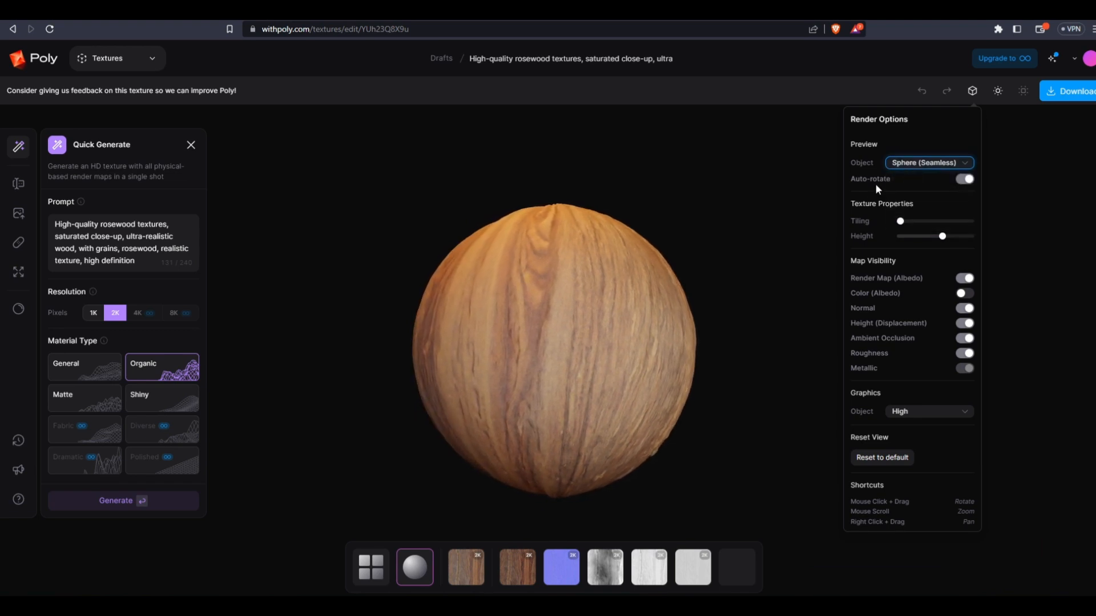
left_click(934, 166)
left_click(933, 209)
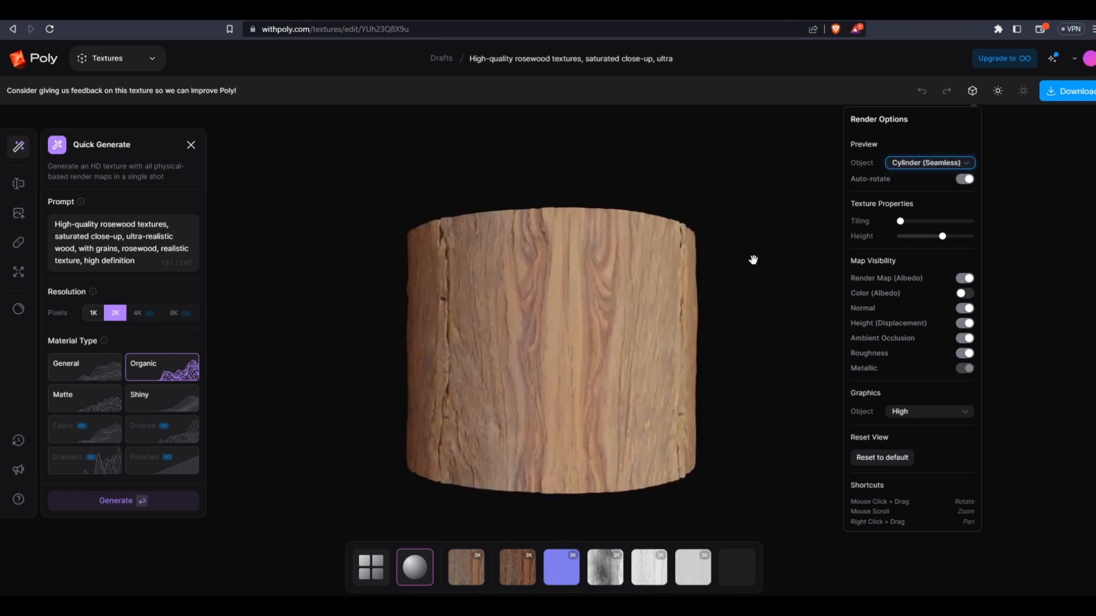
- Preview the rosewood texture on the Torus Knot (Seamless) object and on the Plane
left_click(913, 164)
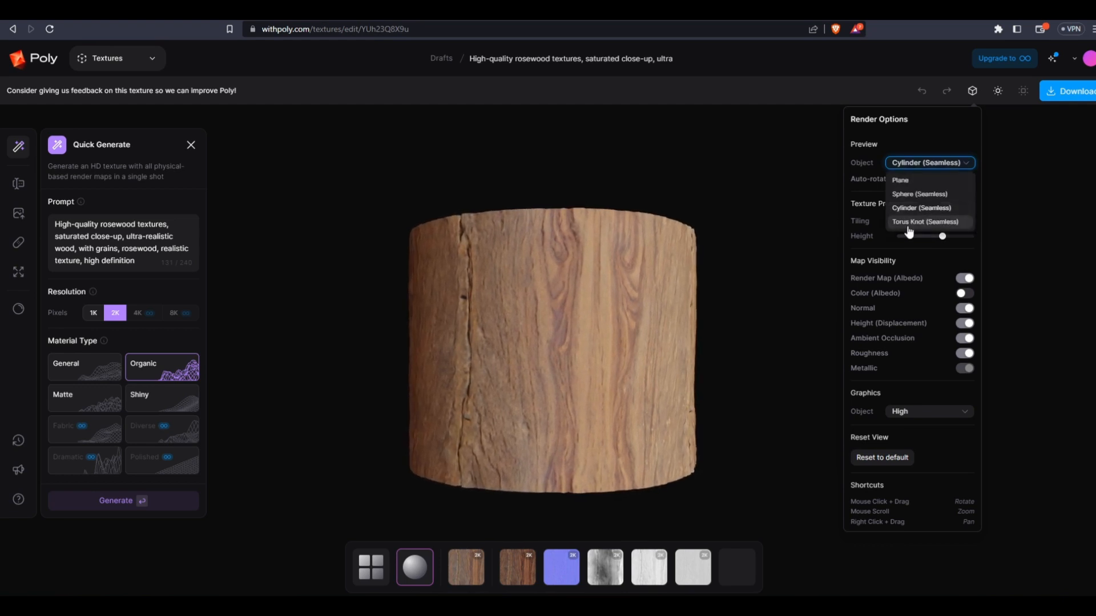
left_click(909, 222)
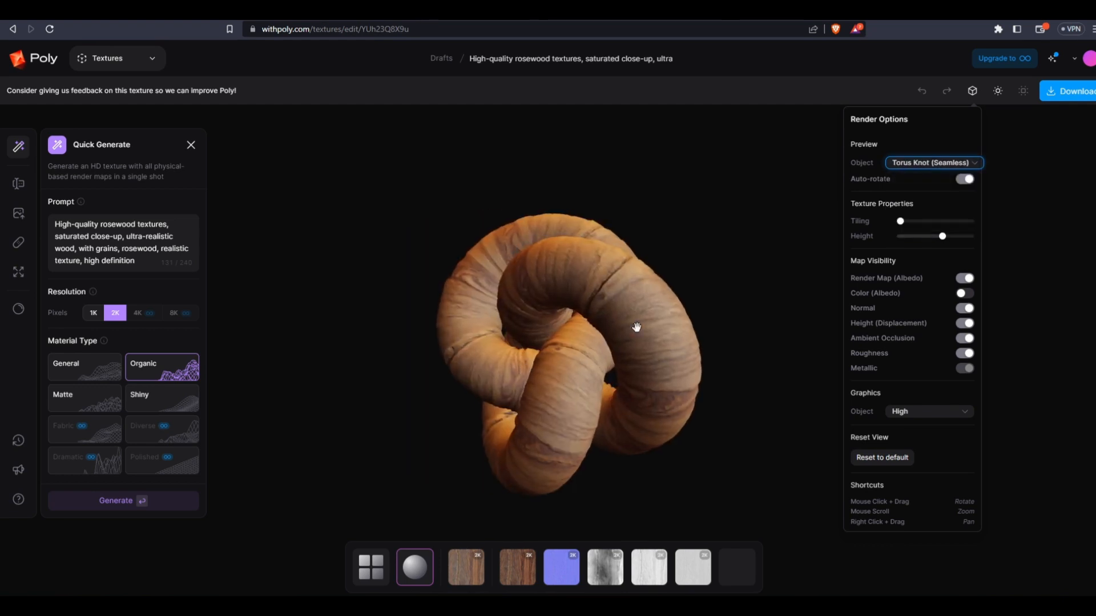
left_click(922, 167)
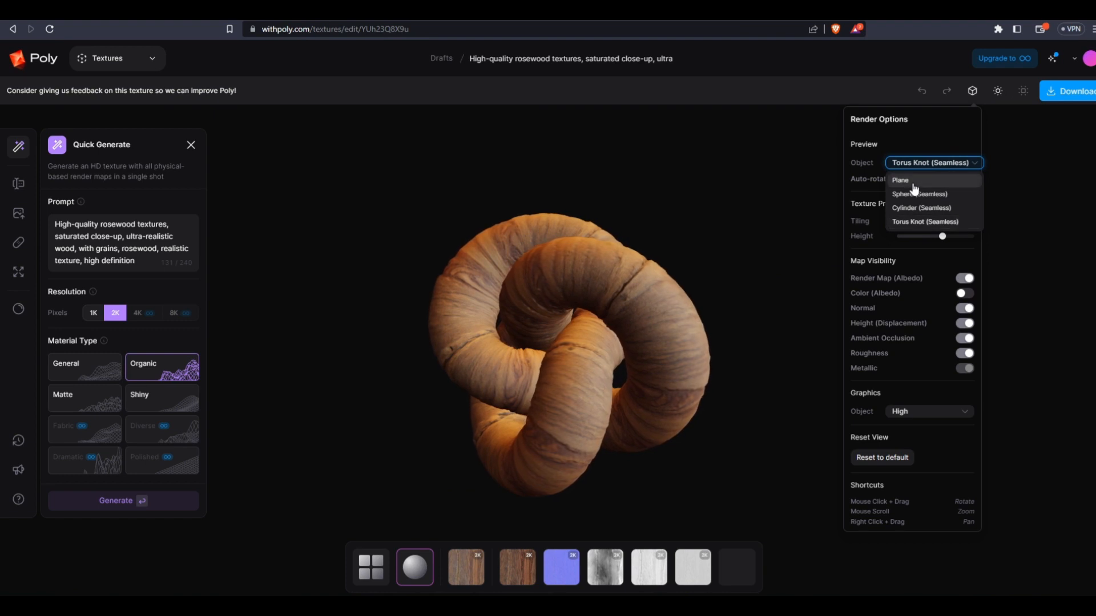
left_click(913, 183)
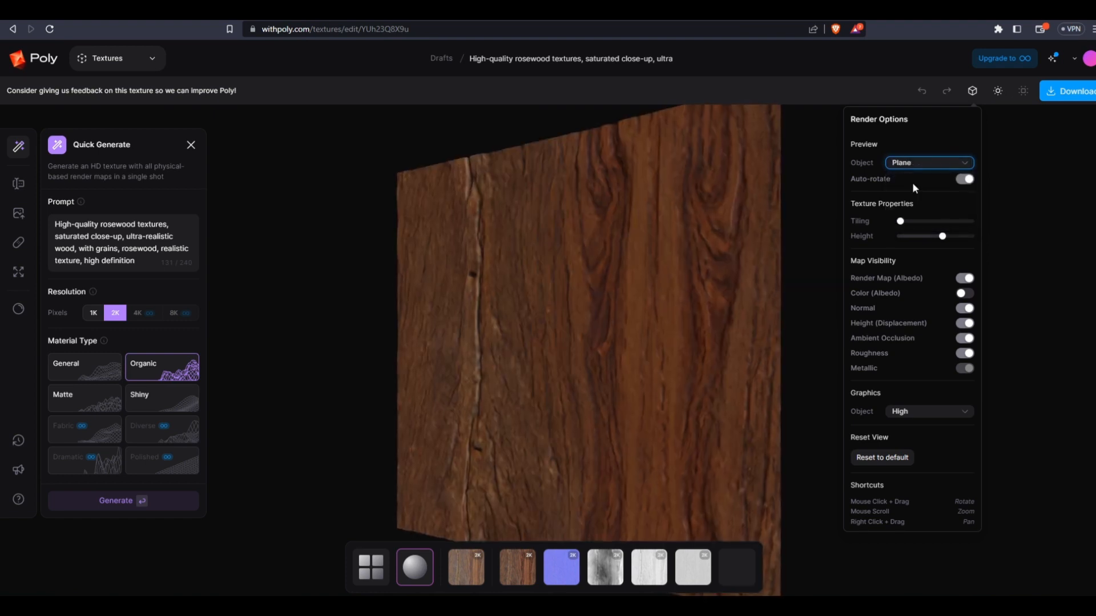
- Set the preview object to Sphere (Seamless), raise the texture tiling to about a third of its range and try the height adjustment
left_click(917, 166)
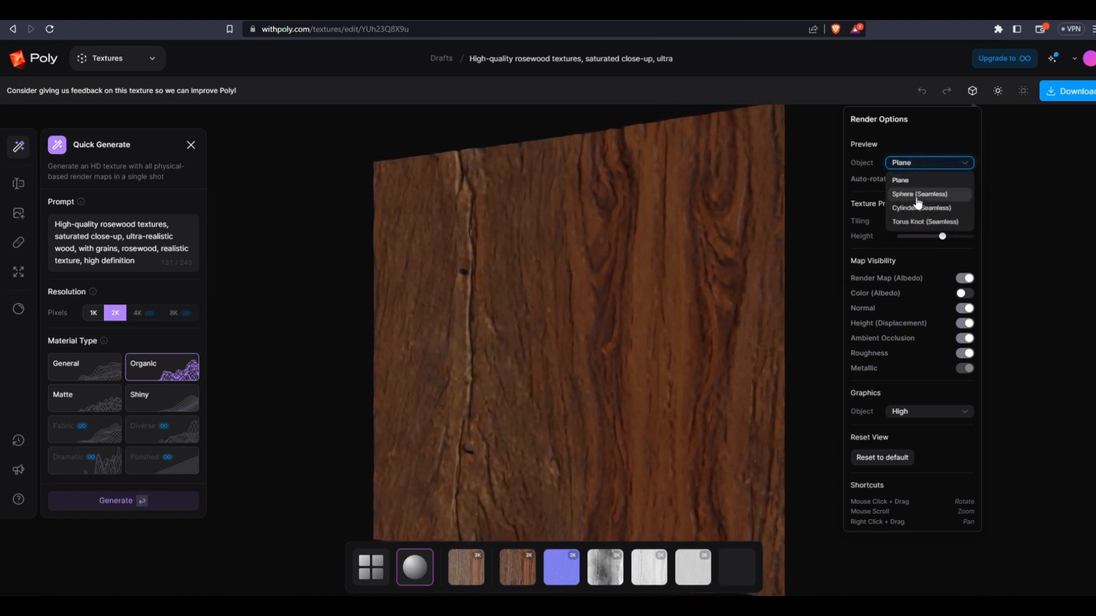
left_click(916, 194)
left_click_drag(905, 225, 915, 223)
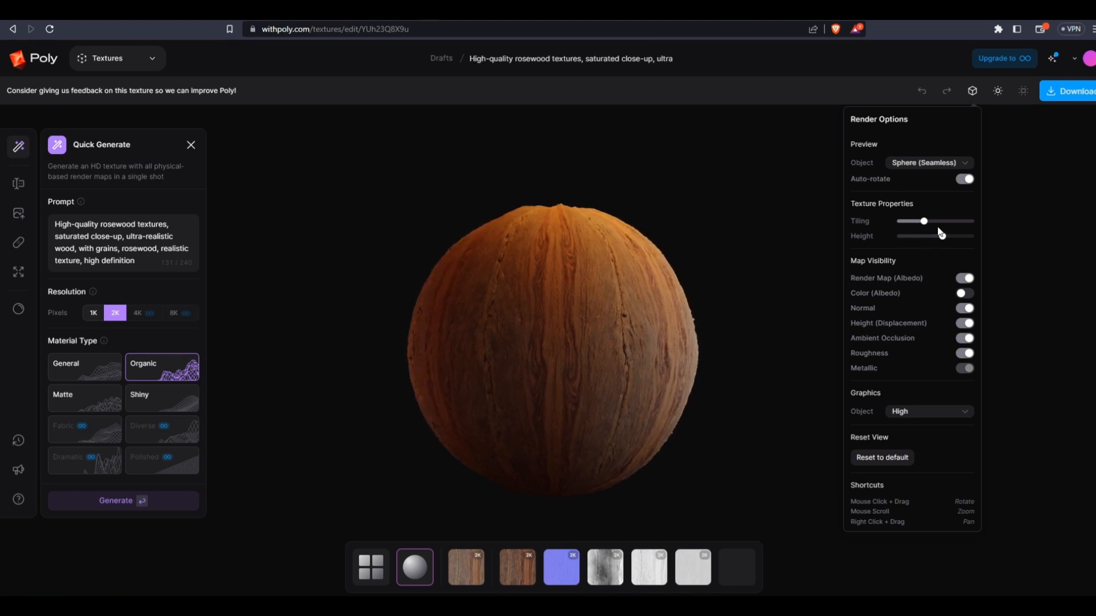
mouse_move(940, 234)
left_mouse_down()
mouse_move(883, 255)
mouse_move(972, 236)
mouse_move(944, 241)
left_mouse_up()
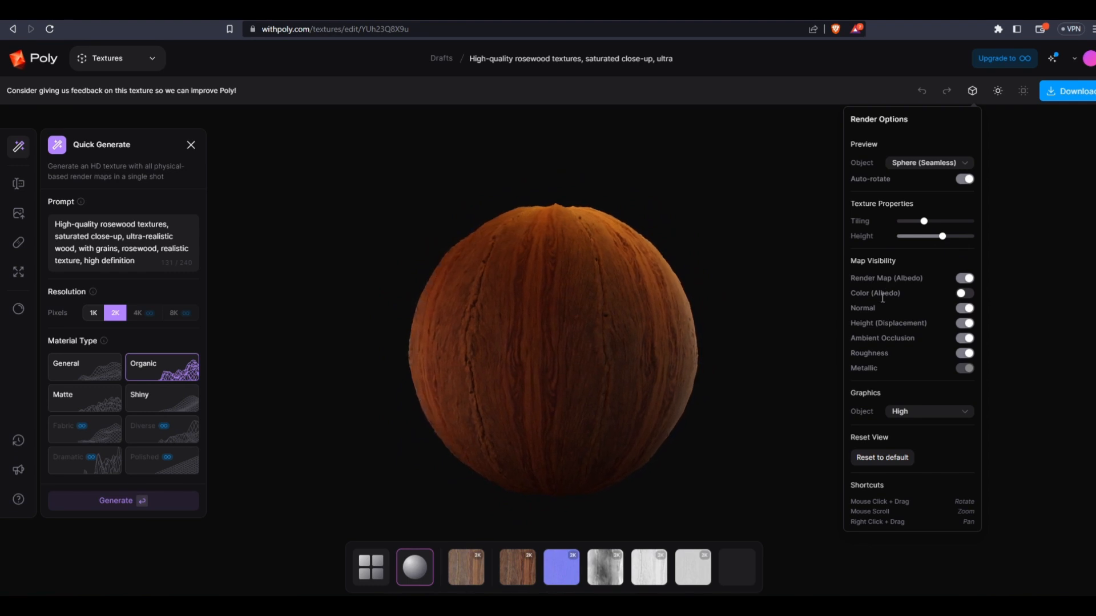
- Show the Color (Albedo) map instead of the render map, and try Native graphics quality before returning it to High
left_click(965, 293)
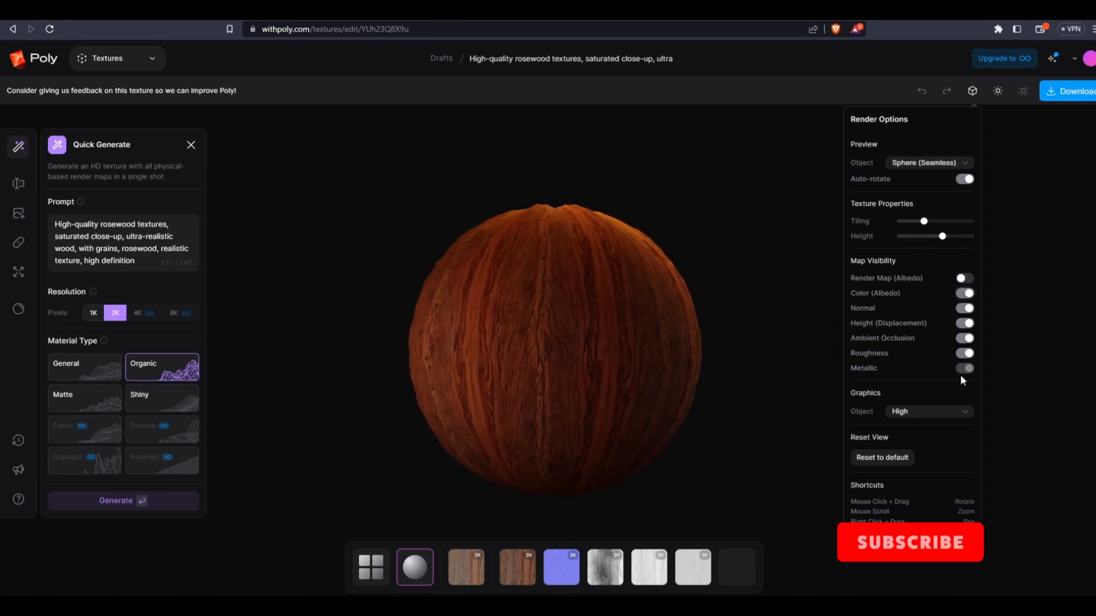
left_click(931, 418)
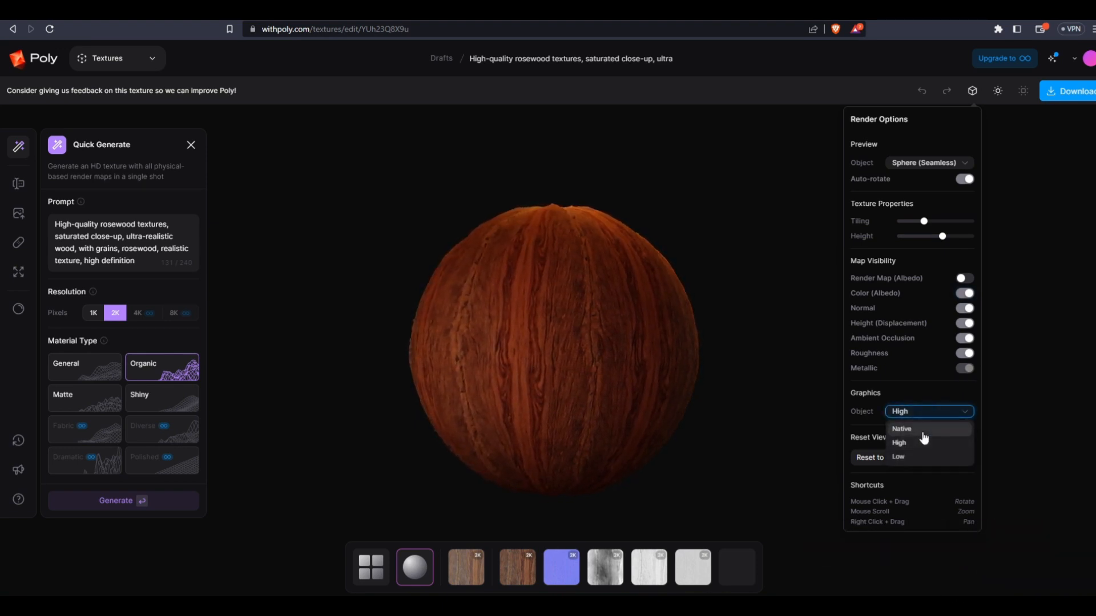
left_click(925, 438)
left_click(920, 415)
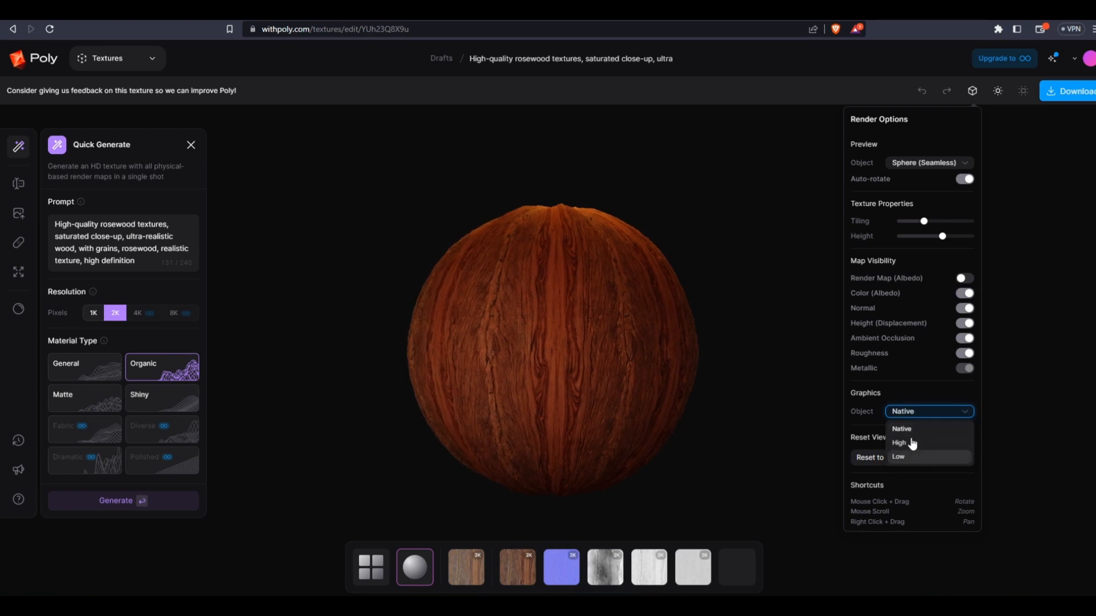
left_click(917, 438)
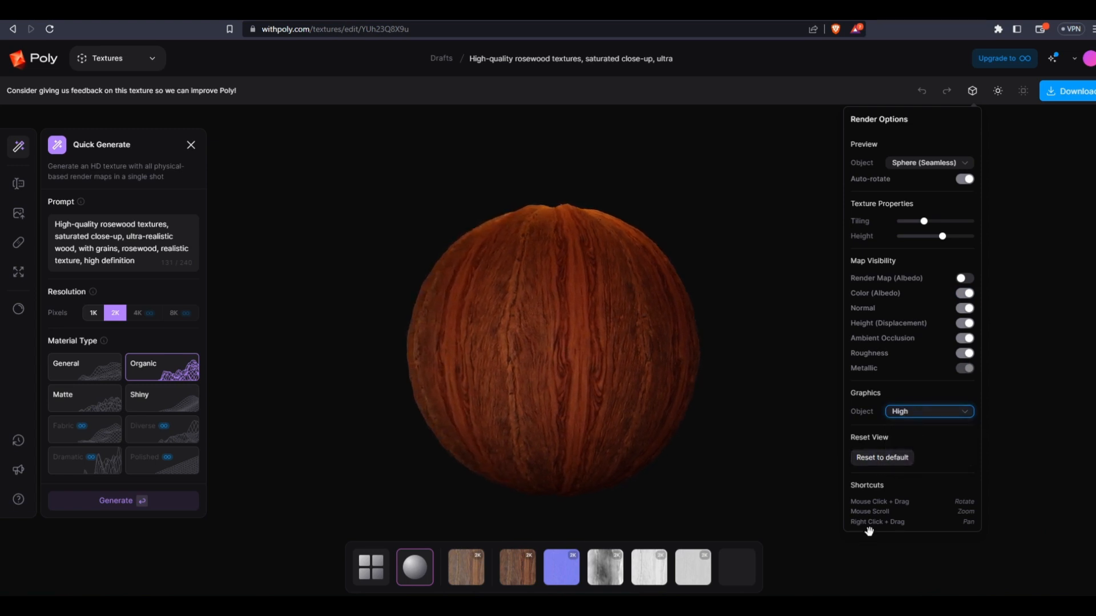